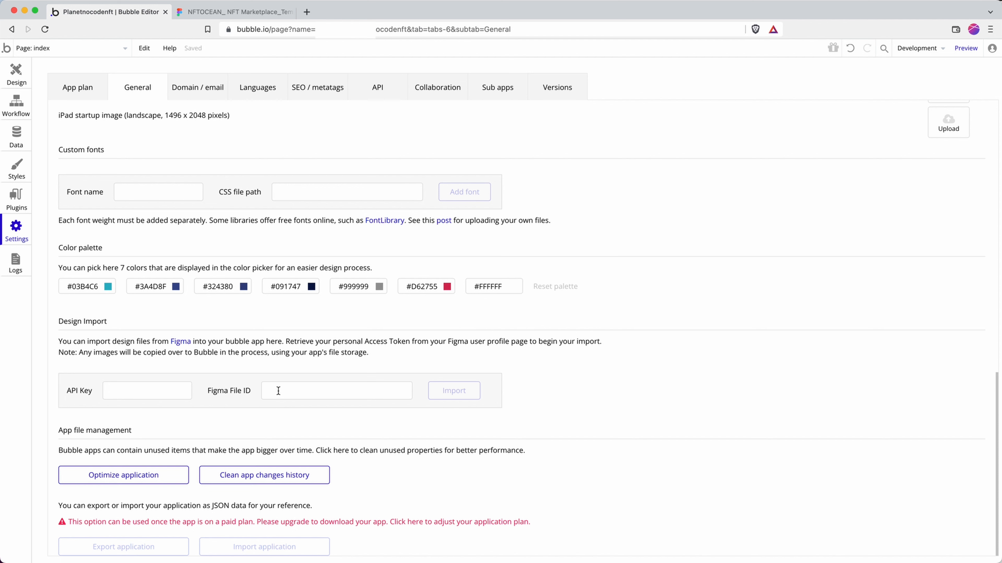
Select the file ID portion of the NFTOCEAN design file's web address in Figma
{"action": "left_click", "coordinate": [230, 17]}
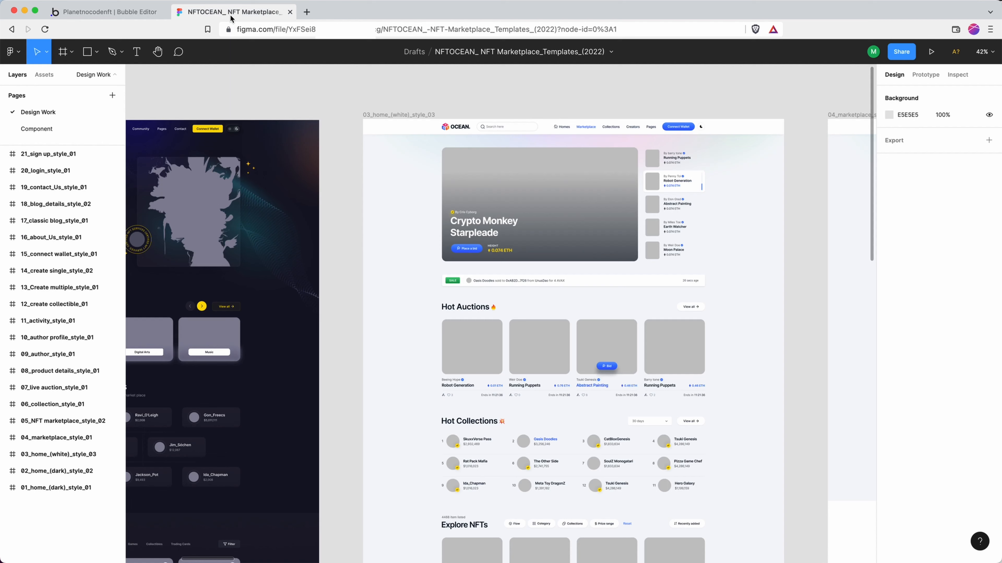
{"action": "left_click", "coordinate": [298, 31]}
{"action": "left_click", "coordinate": [299, 30]}
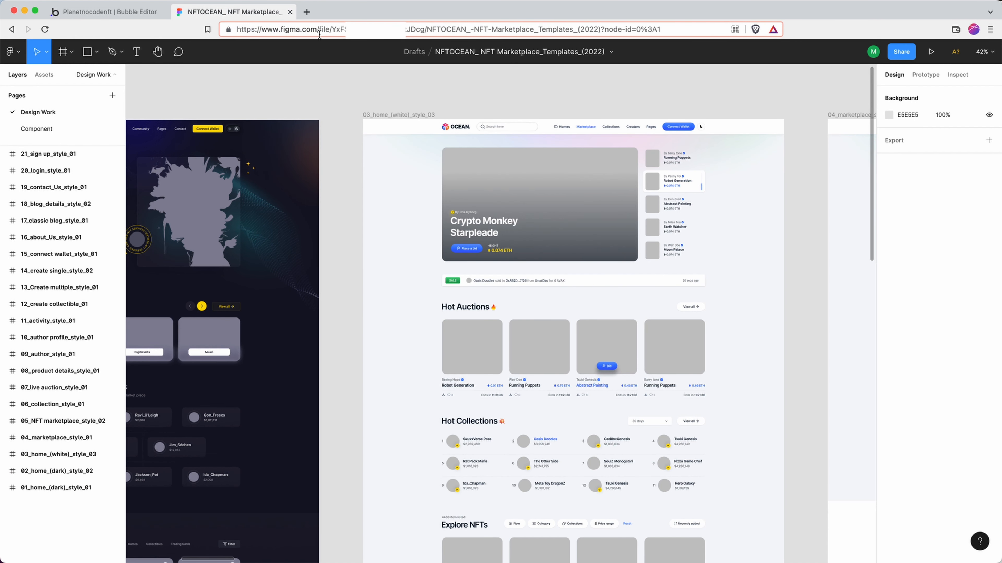
{"action": "left_click_drag", "start_coordinate": [332, 30], "coordinate": [423, 31]}
Paste the copied ID into Bubble's Figma File ID field, then go back to Figma
{"action": "left_click", "coordinate": [110, 12]}
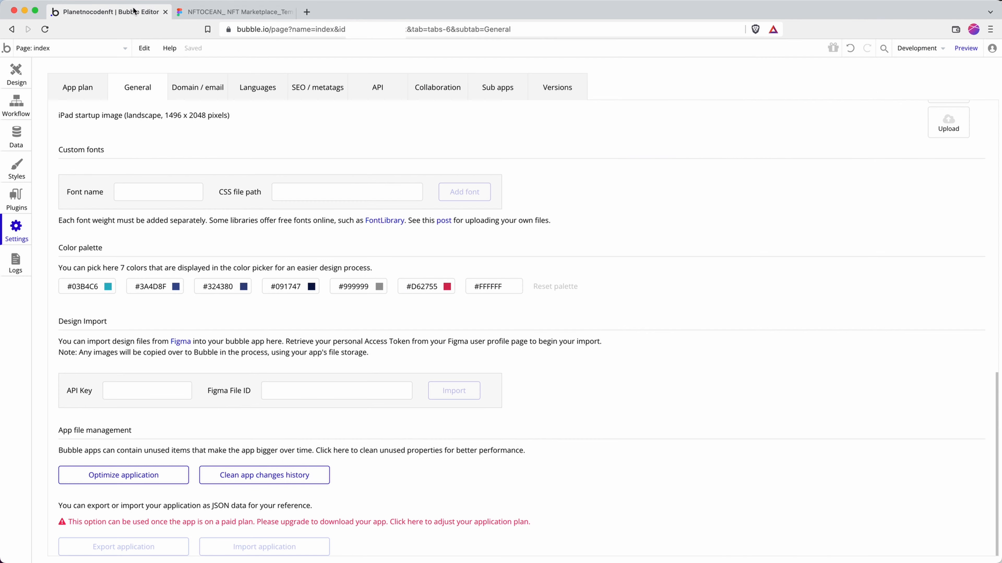
{"action": "left_click", "coordinate": [273, 382]}
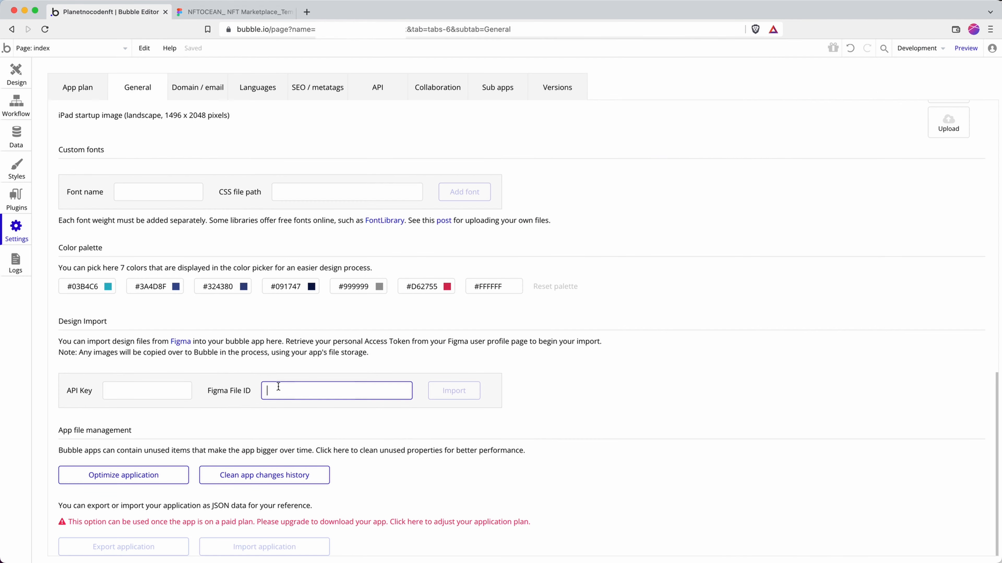
{"action": "type", "text": "YxFSei8\\"}
{"action": "left_click", "coordinate": [240, 13]}
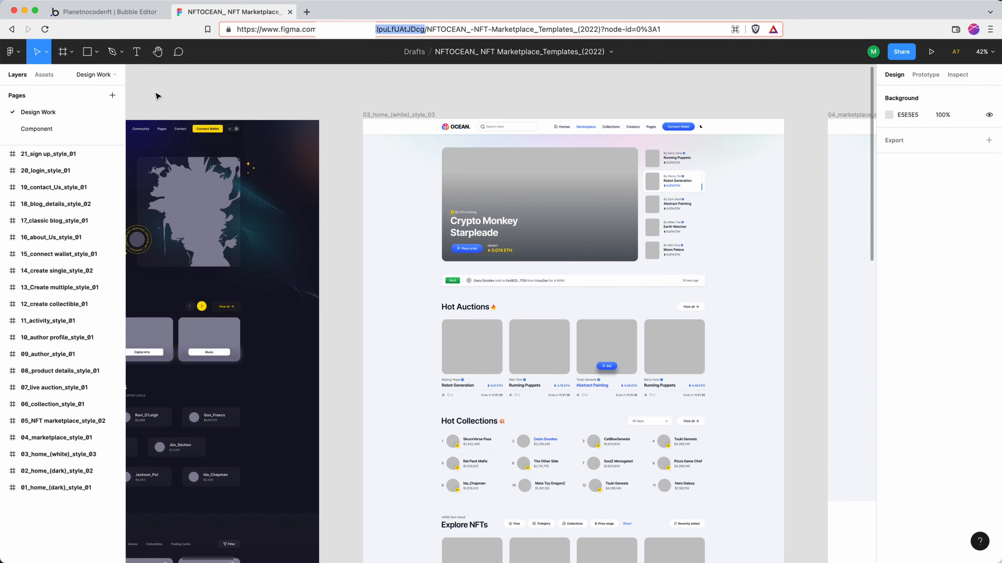
Open Figma's Account settings through the main menu's Help and account submenu
{"action": "left_click", "coordinate": [12, 52]}
{"action": "mouse_move", "coordinate": [77, 276]}
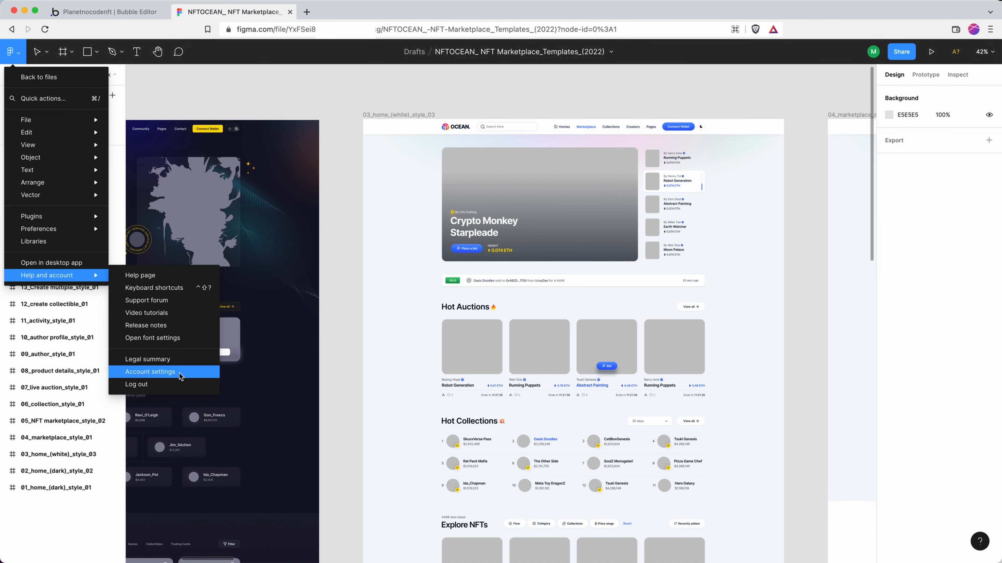
{"action": "left_click", "coordinate": [158, 372]}
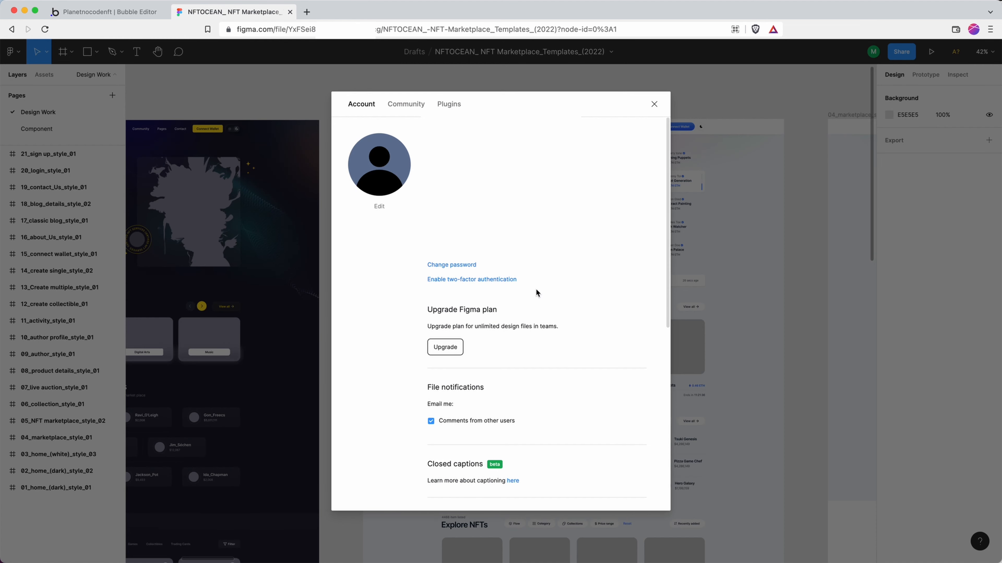
{"action": "scroll", "coordinate": [535, 292], "scroll_direction": "down", "scroll_amount": 5}
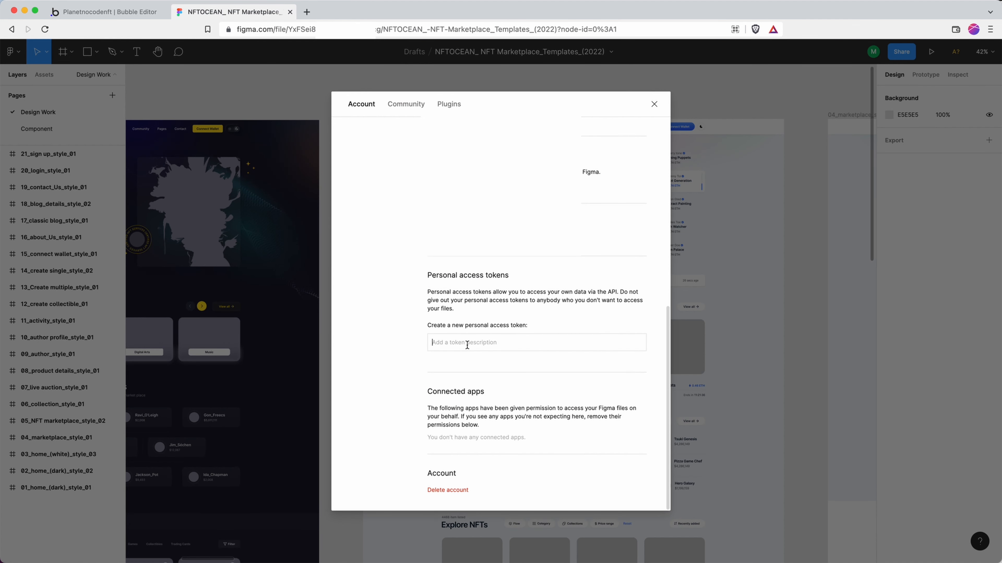
Create a personal access token named 'Bubble temp', copy it, and return to Bubble
{"action": "type", "text": "Bubble temp"}
{"action": "key", "text": "Return"}
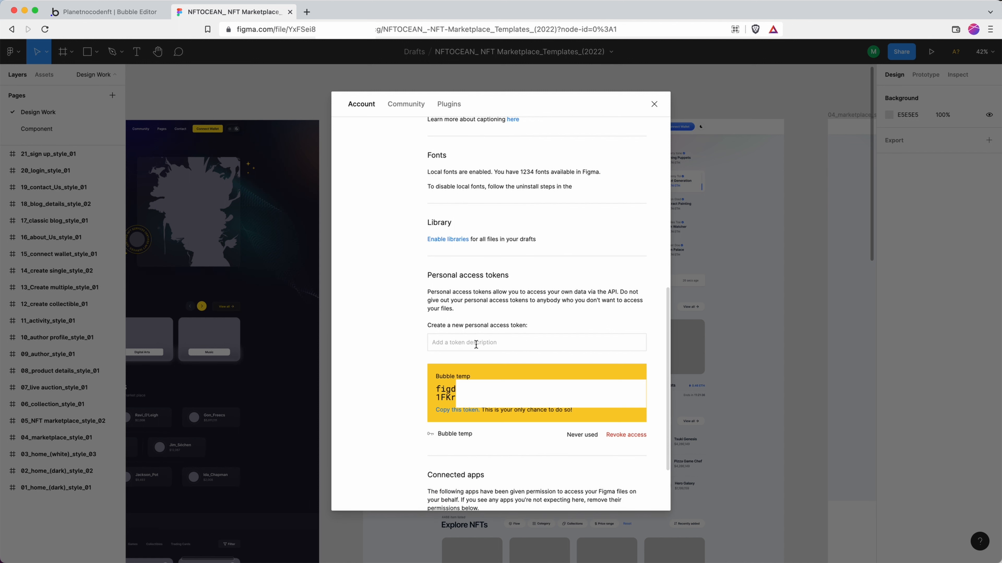
{"action": "left_click_drag", "start_coordinate": [513, 399], "coordinate": [439, 388]}
{"action": "left_click", "coordinate": [154, 13]}
Paste the Figma access token into the API Key field and import the NFTOCEAN design
{"action": "left_click", "coordinate": [120, 394]}
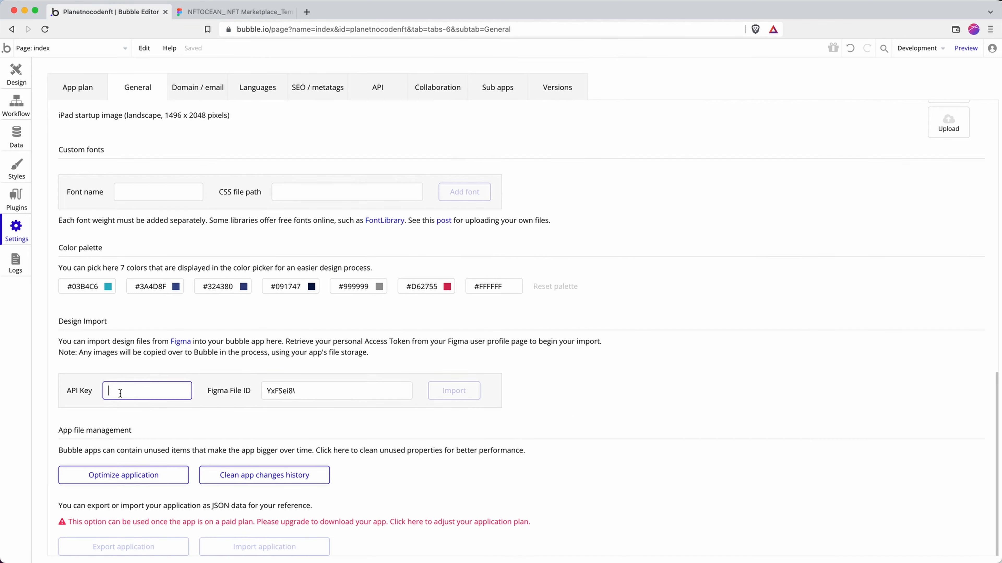
{"action": "key", "text": "super+v"}
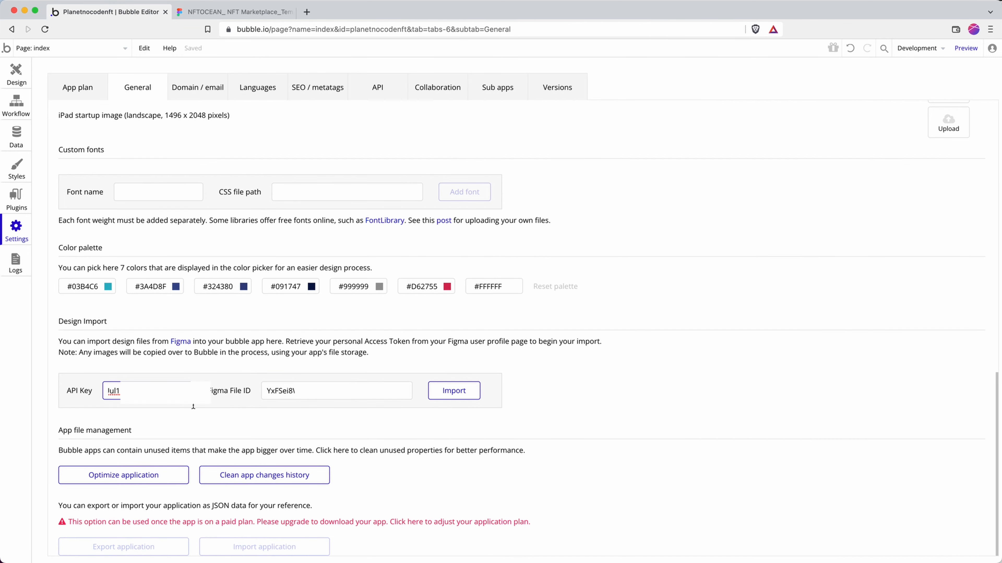
{"action": "left_click", "coordinate": [460, 396]}
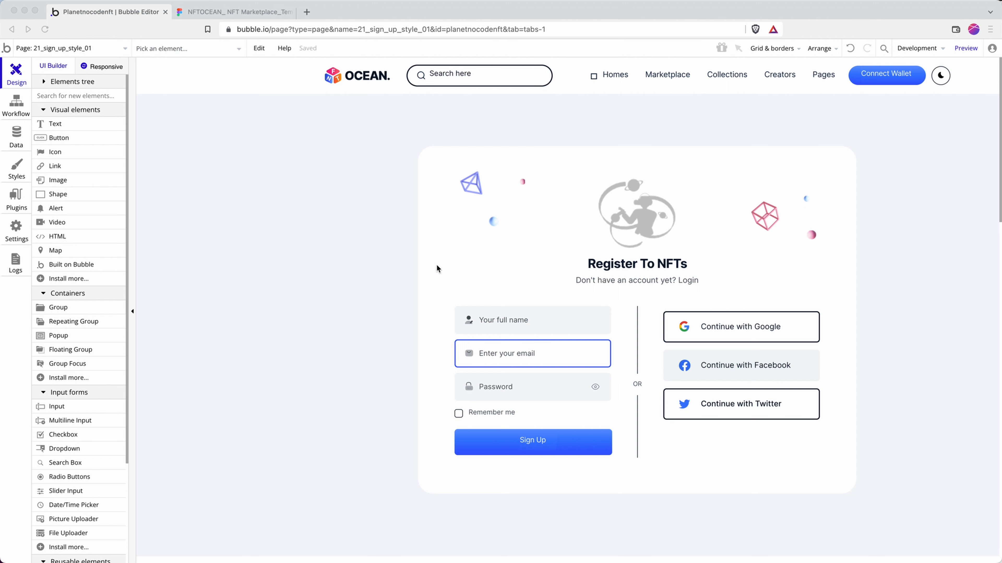
Open File manager under the Data tab and scroll through the 1,288 uploaded files
{"action": "left_click", "coordinate": [15, 141]}
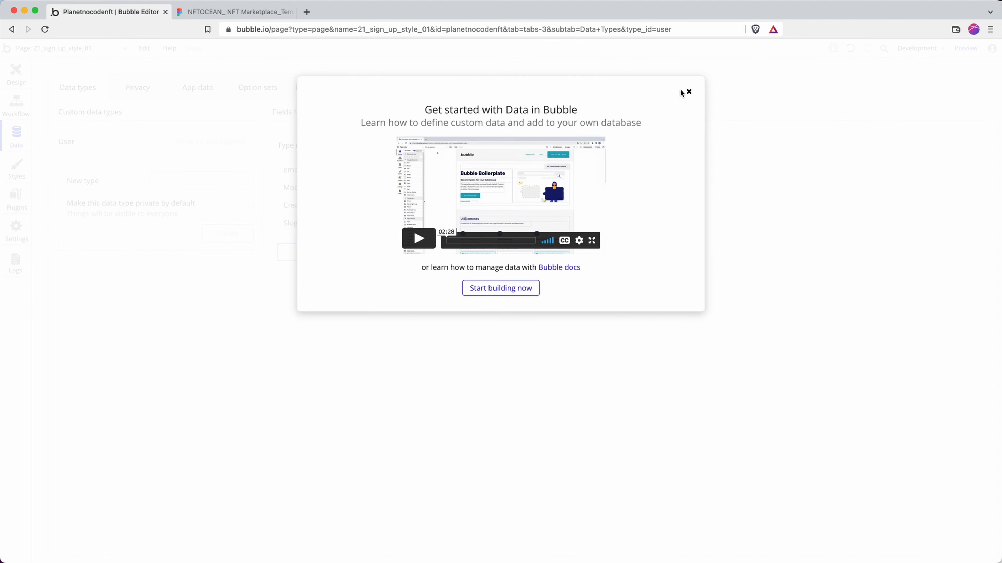
{"action": "left_click", "coordinate": [688, 92]}
{"action": "left_click", "coordinate": [312, 84]}
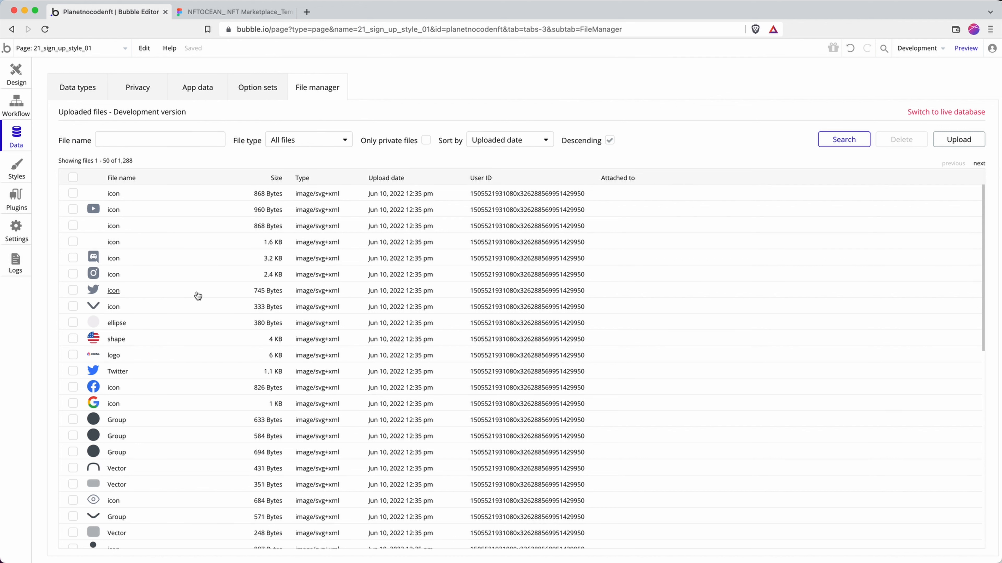
{"action": "scroll", "coordinate": [197, 293], "scroll_direction": "down", "scroll_amount": 3}
{"action": "scroll", "coordinate": [202, 300], "scroll_direction": "down", "scroll_amount": 5}
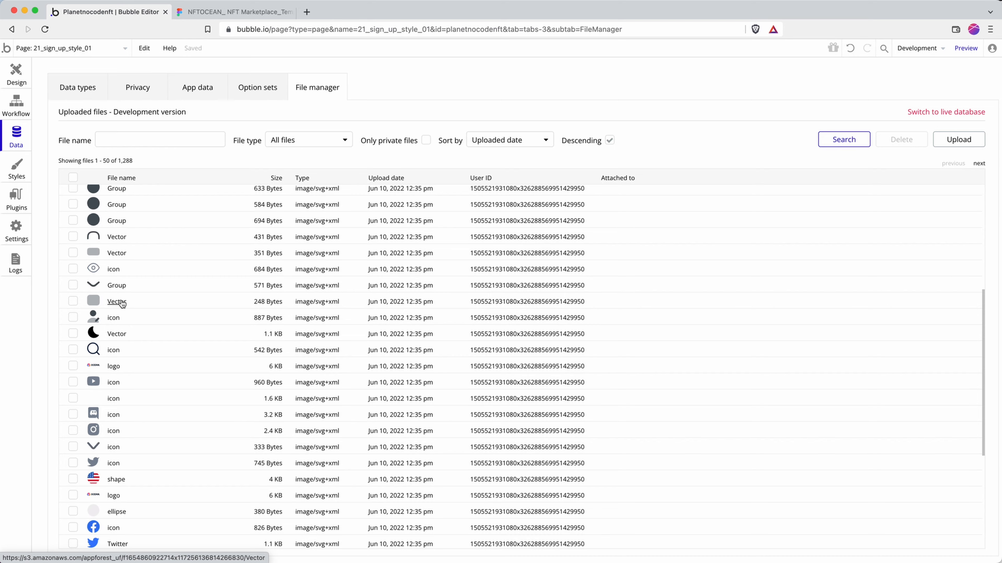
{"action": "scroll", "coordinate": [121, 303], "scroll_direction": "up", "scroll_amount": 5}
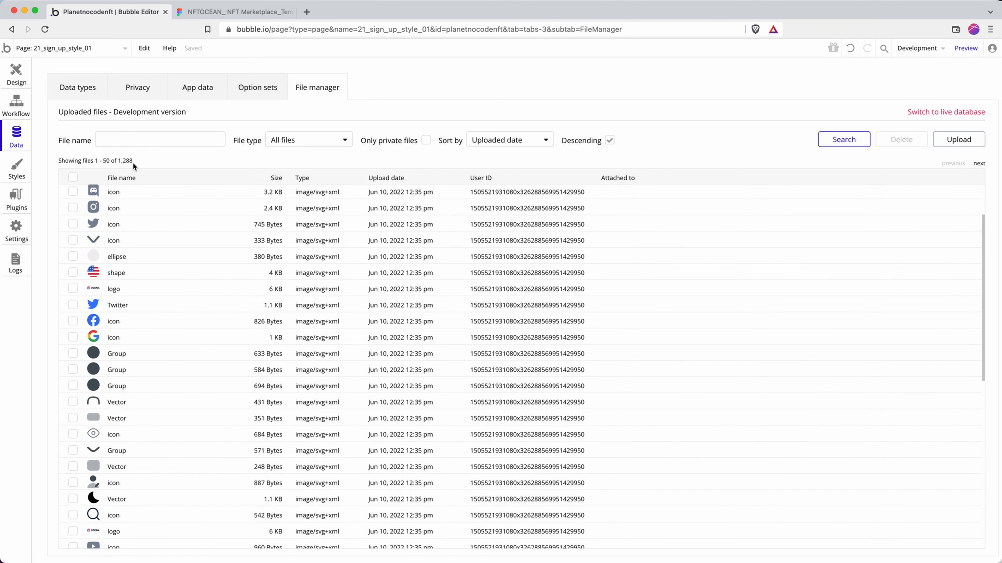
{"action": "scroll", "coordinate": [228, 287], "scroll_direction": "down", "scroll_amount": 10}
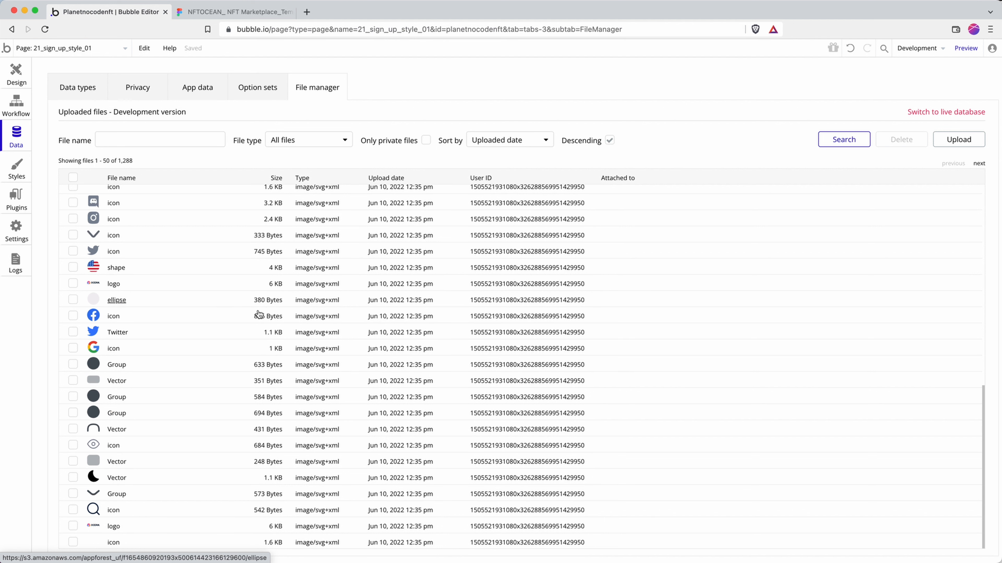
{"action": "scroll", "coordinate": [448, 300], "scroll_direction": "up", "scroll_amount": 10}
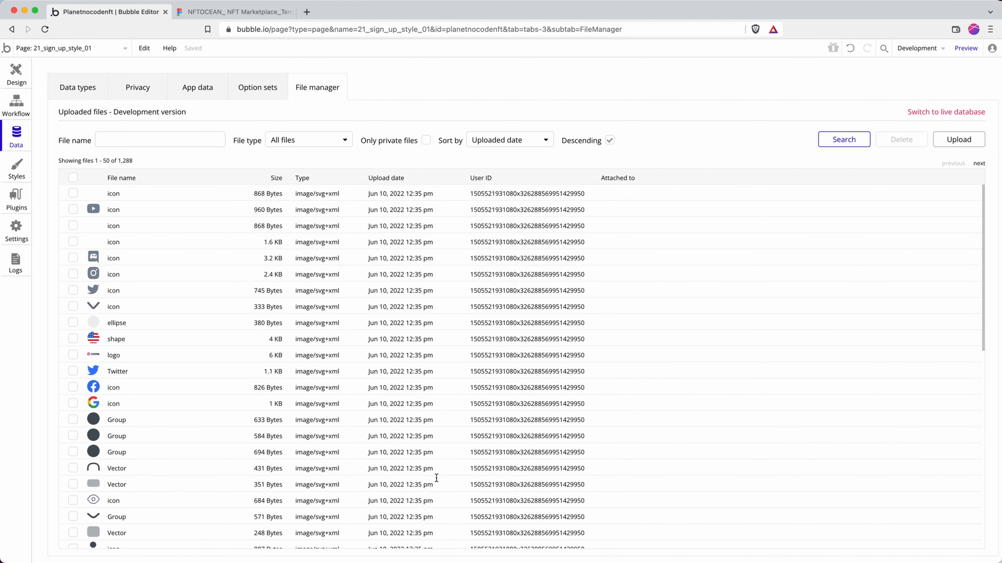
{"action": "key", "text": "super+Tab"}
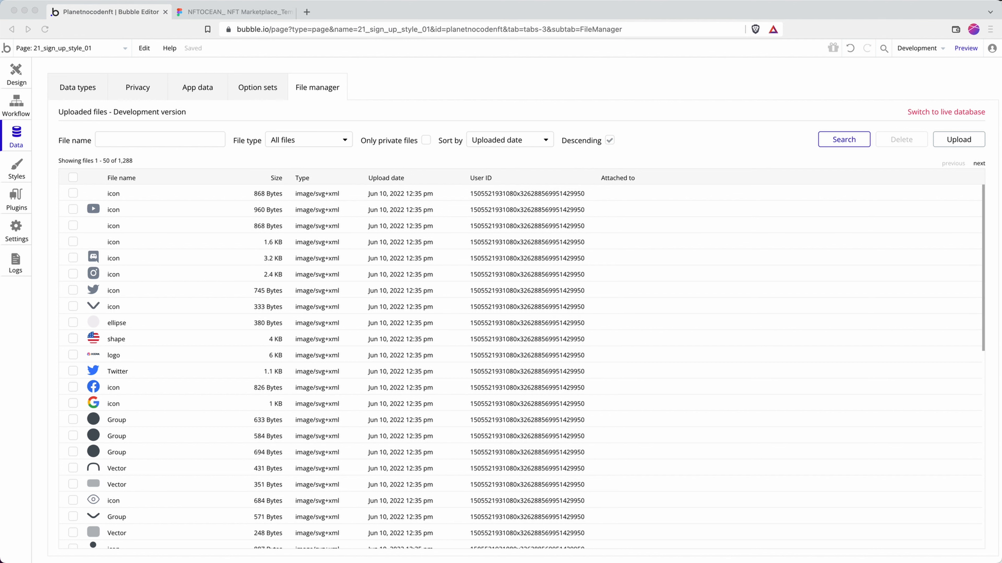
Return to the 21_sign_up_style_01 design page and show its Elements tree
{"action": "left_click", "coordinate": [26, 80]}
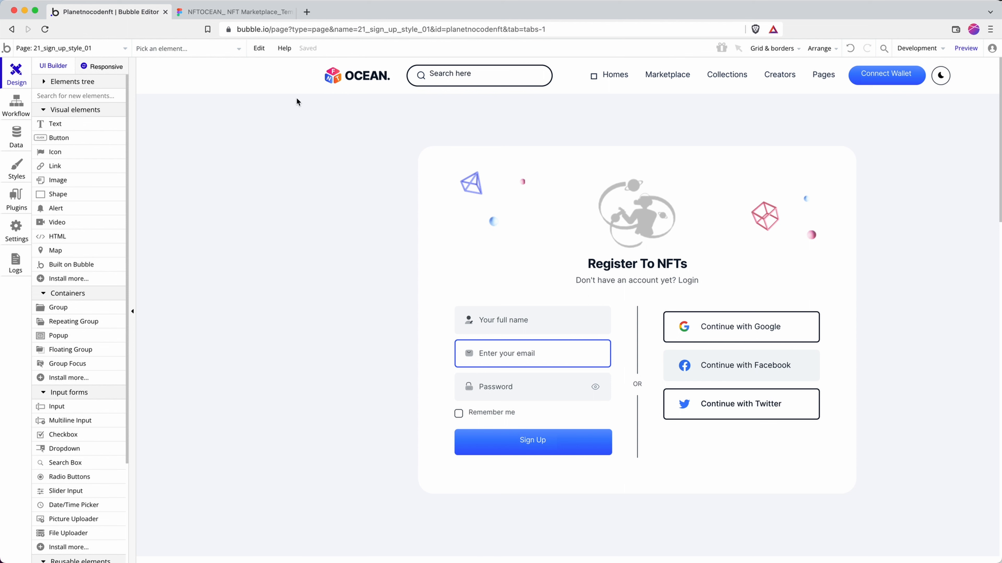
{"action": "left_click", "coordinate": [312, 106]}
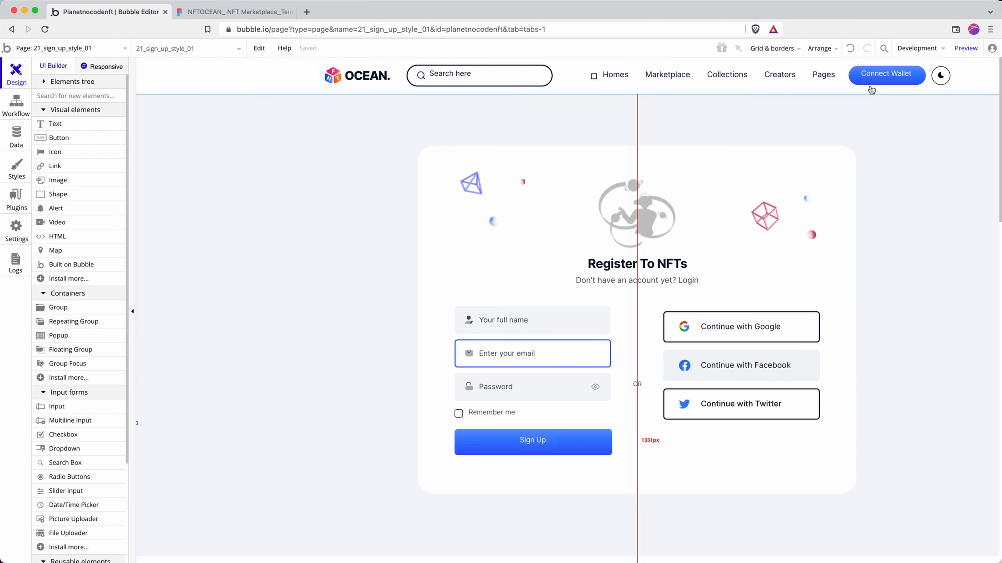
{"action": "left_click", "coordinate": [412, 81]}
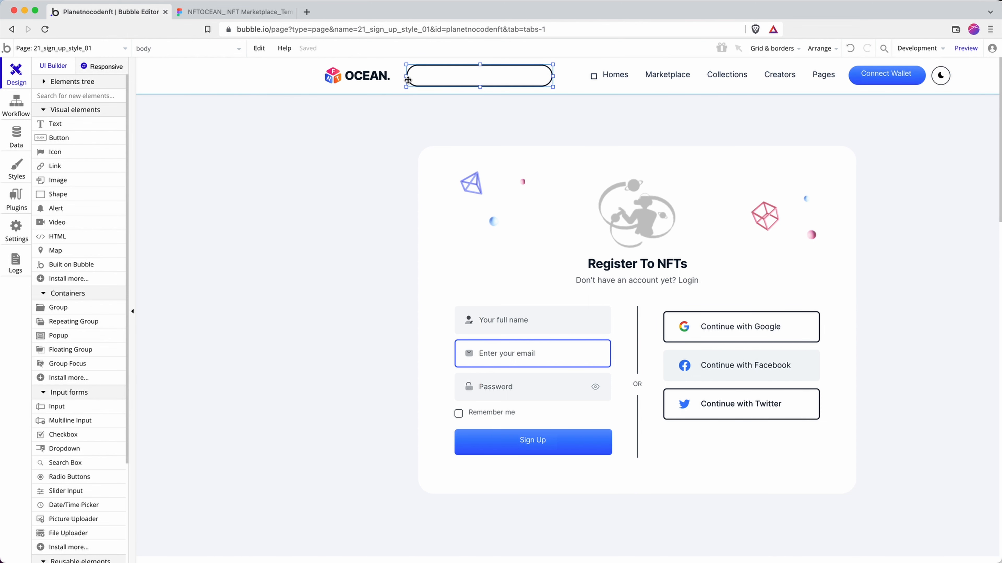
{"action": "left_click", "coordinate": [65, 82]}
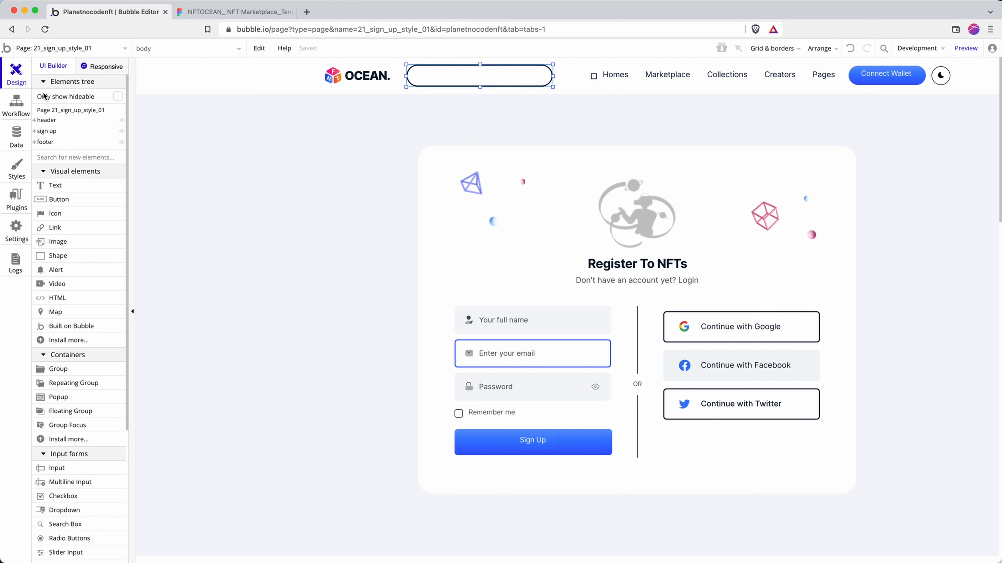
Expand header and inspect its children: body, search box, button and dark icon
{"action": "left_click", "coordinate": [34, 120]}
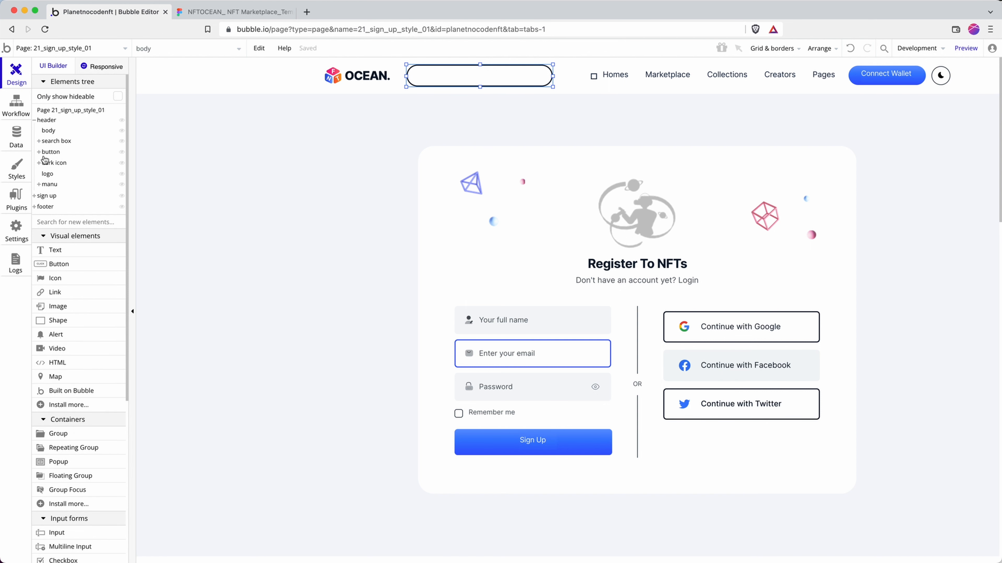
{"action": "double_click", "coordinate": [62, 122]}
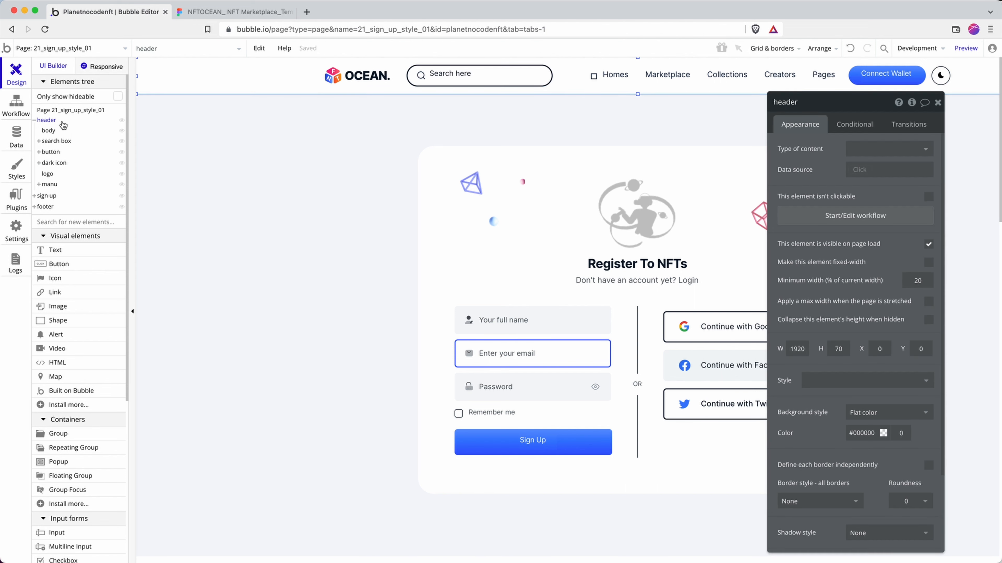
{"action": "left_click", "coordinate": [51, 132]}
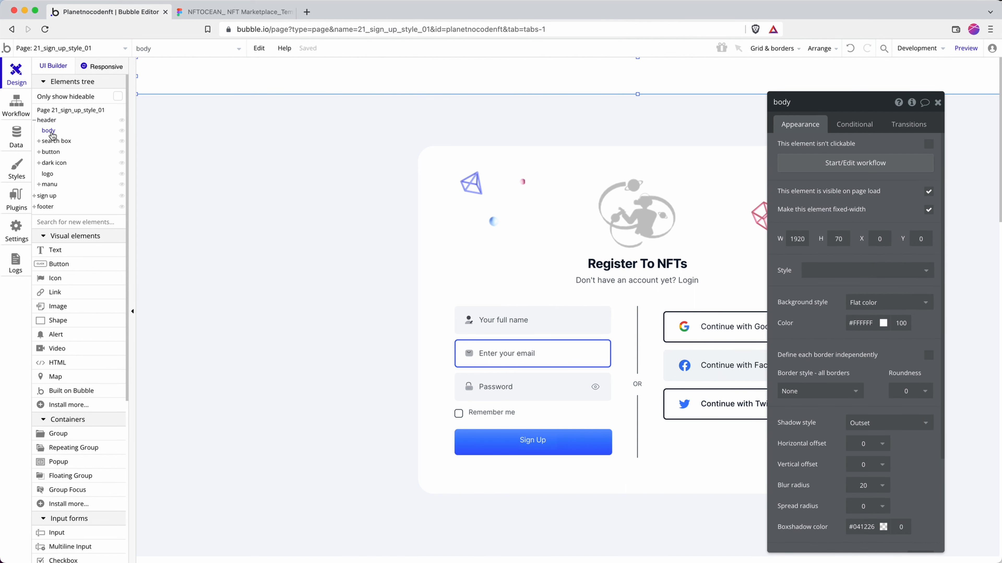
{"action": "left_click", "coordinate": [53, 142]}
{"action": "left_click", "coordinate": [52, 152]}
{"action": "left_click", "coordinate": [53, 163]}
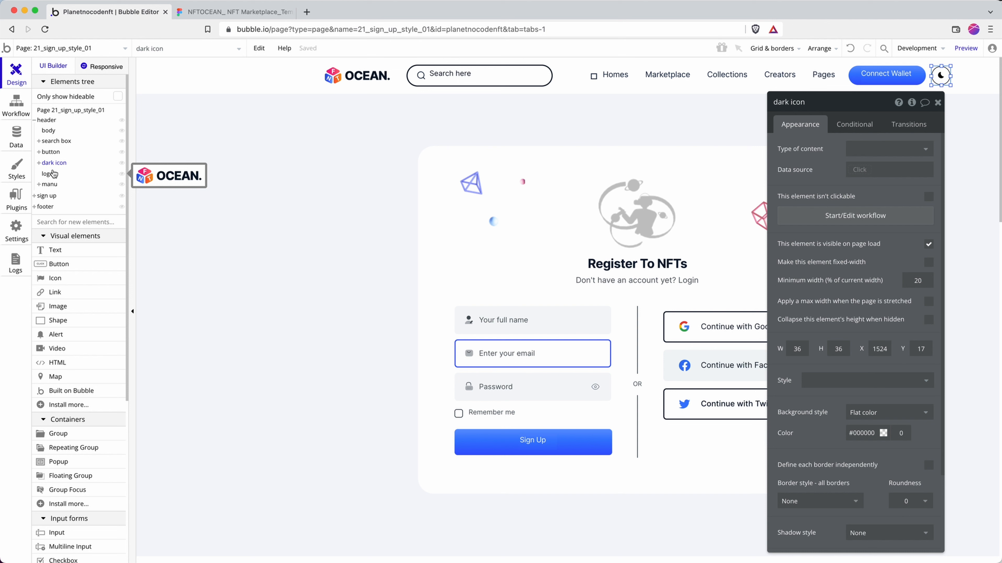
Toggle the body element's visibility off and back on, then select header (1920×70)
{"action": "left_click", "coordinate": [53, 131]}
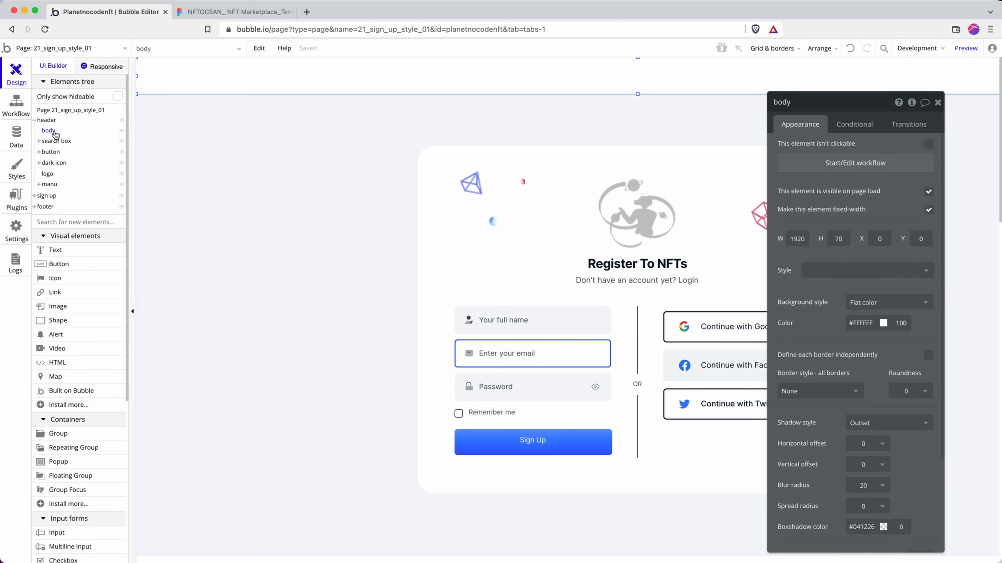
{"action": "left_click", "coordinate": [122, 131]}
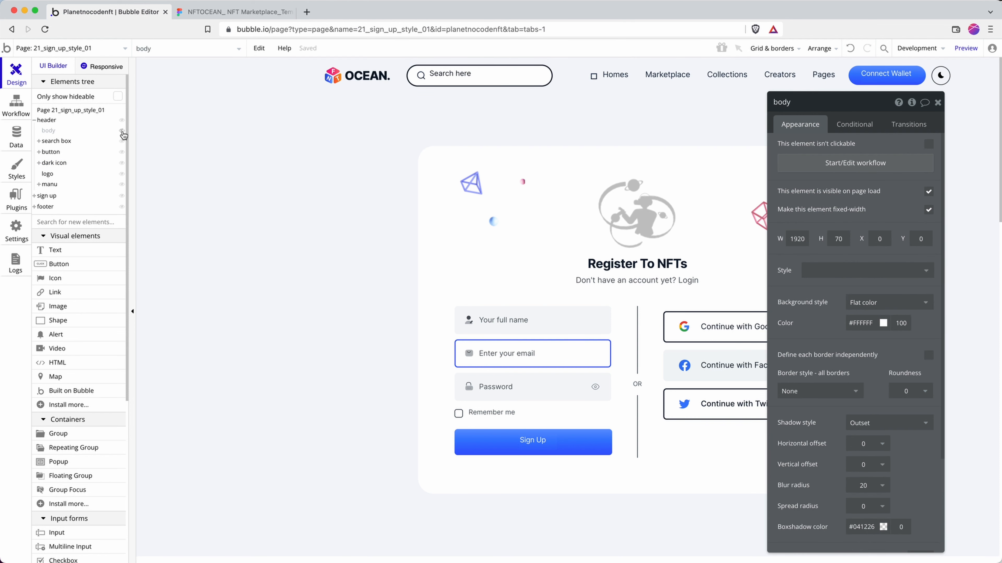
{"action": "left_click", "coordinate": [122, 132]}
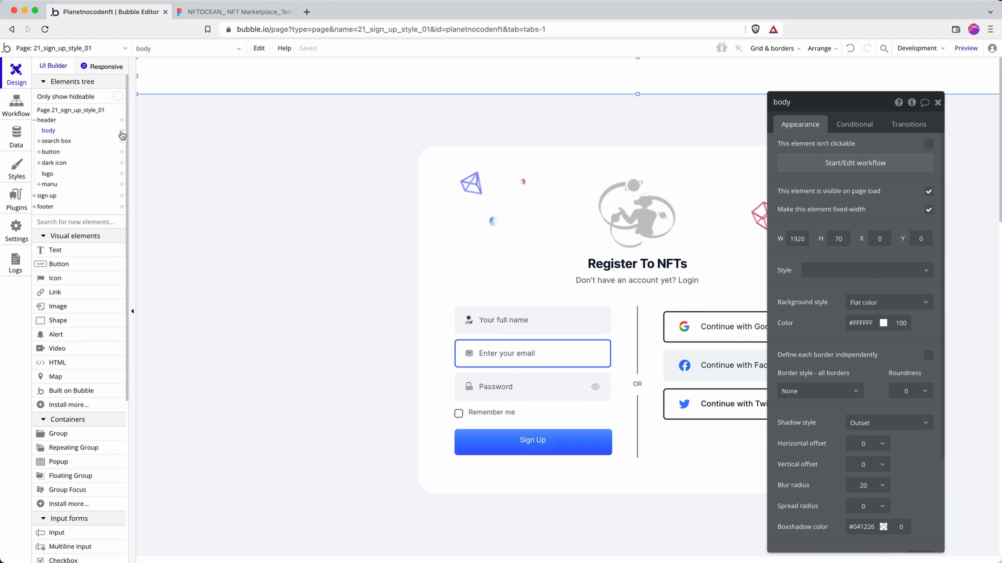
{"action": "left_click", "coordinate": [55, 122]}
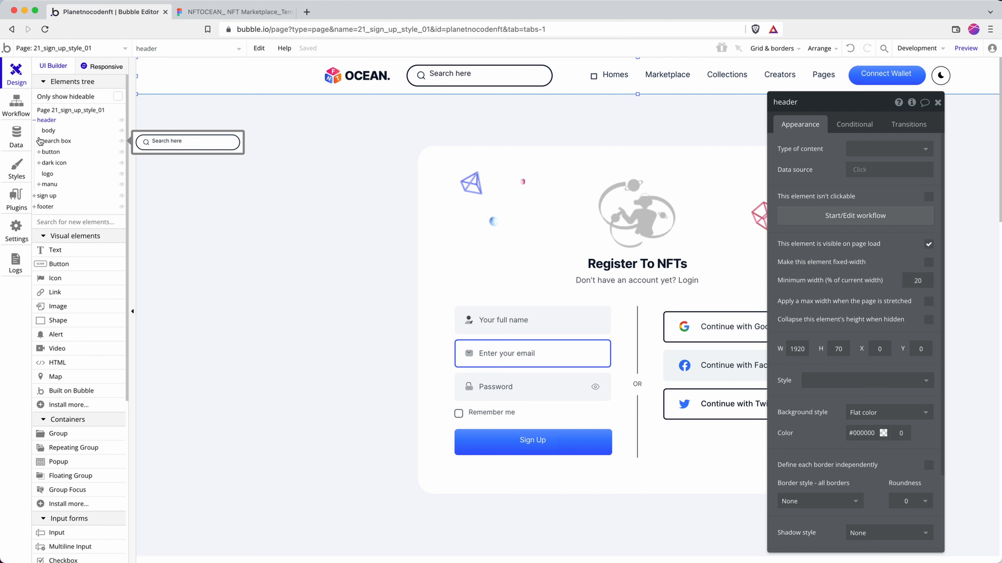
Preview the sign-up page in a new tab and open the browser's developer tools
{"action": "left_click", "coordinate": [951, 52]}
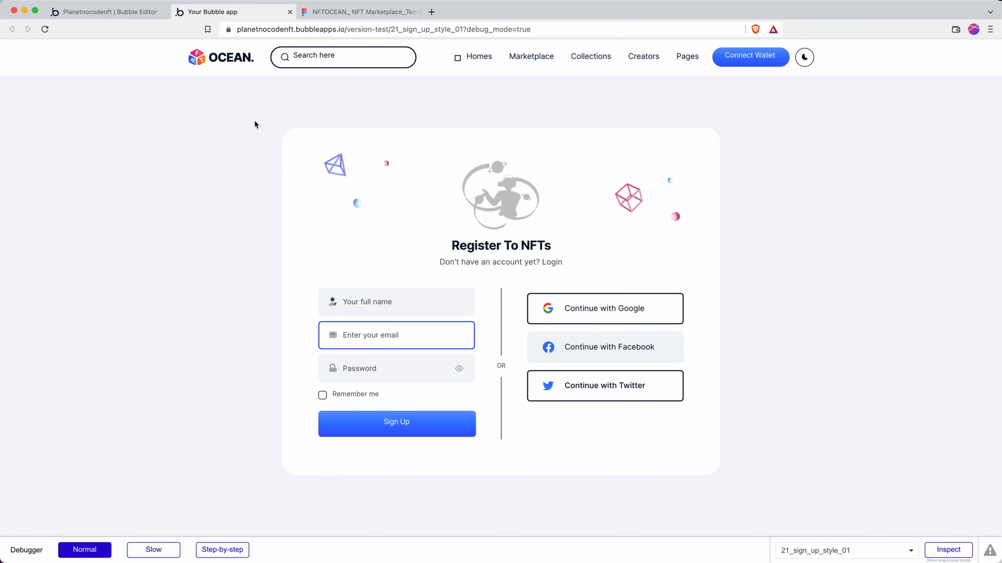
{"action": "right_click", "coordinate": [256, 167]}
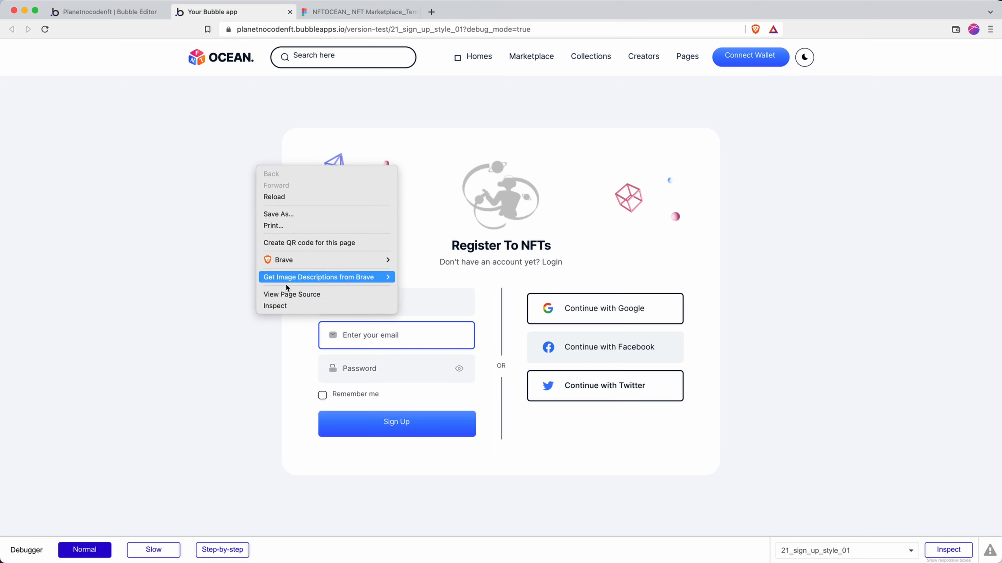
{"action": "left_click", "coordinate": [292, 305]}
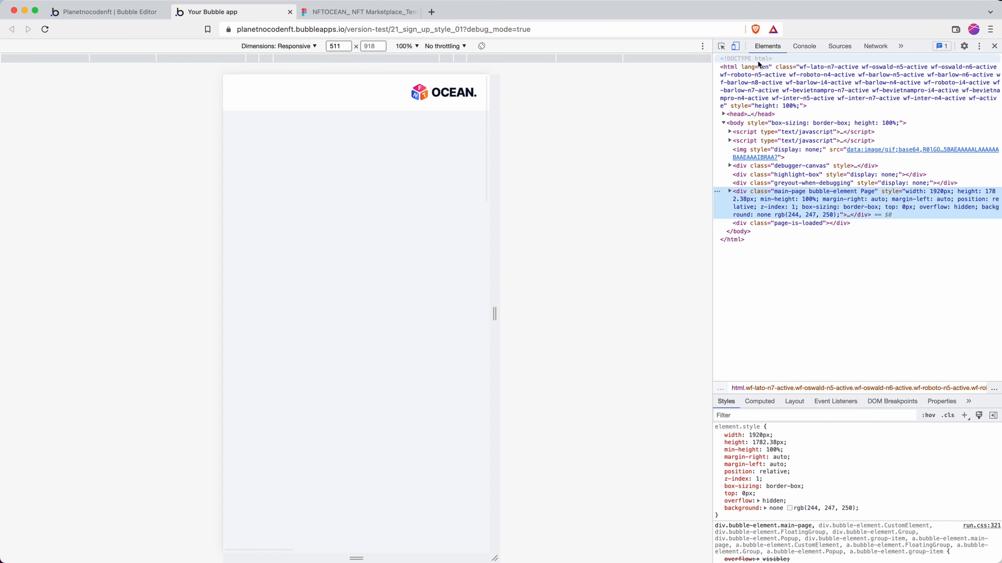
Narrow the responsive viewport to test the form's layout, then close DevTools
{"action": "left_click_drag", "start_coordinate": [496, 276], "coordinate": [533, 266]}
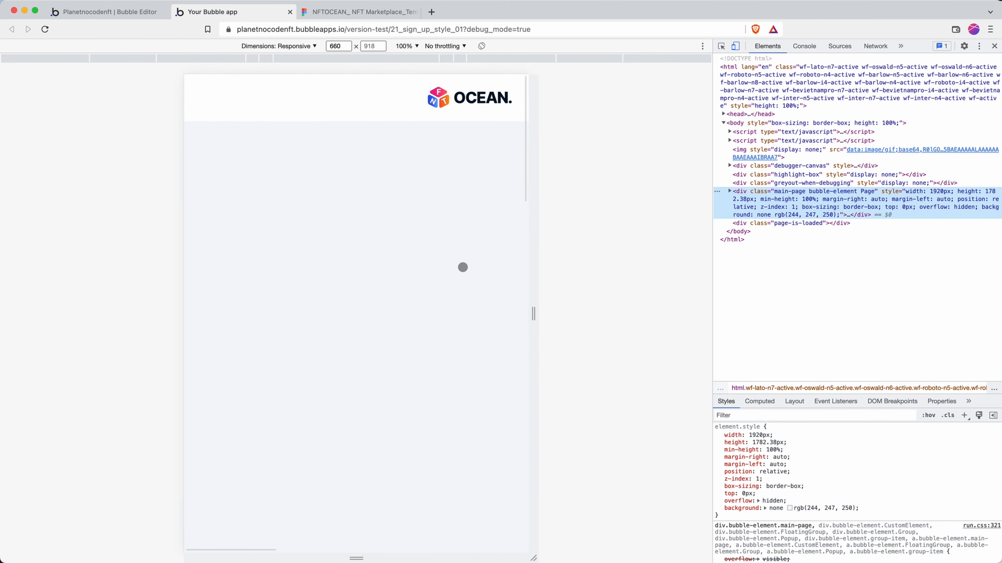
{"action": "scroll", "coordinate": [445, 256], "scroll_direction": "right", "scroll_amount": 8}
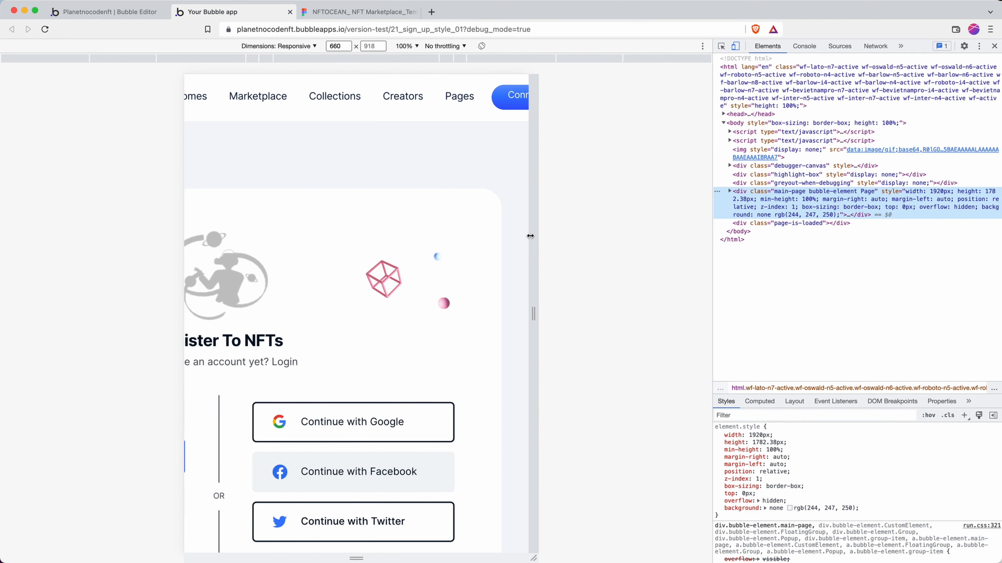
{"action": "left_click_drag", "start_coordinate": [534, 236], "coordinate": [466, 235]}
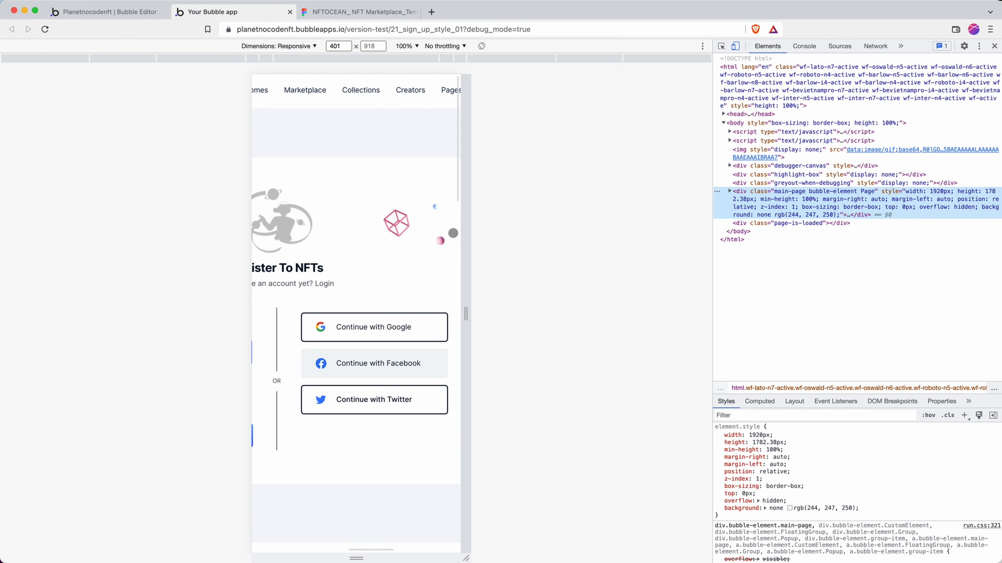
{"action": "scroll", "coordinate": [398, 227], "scroll_direction": "right", "scroll_amount": 1}
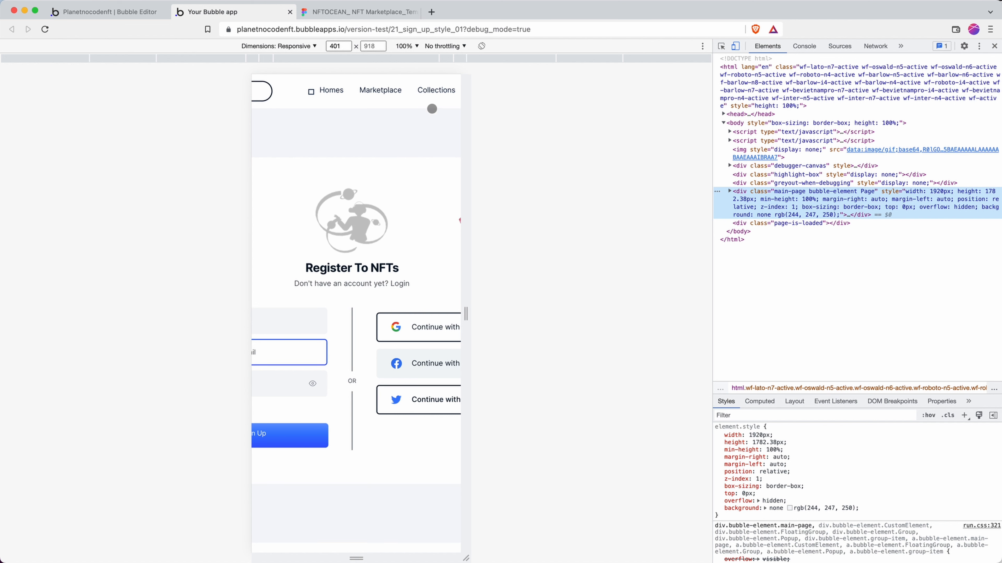
{"action": "left_click", "coordinate": [993, 46]}
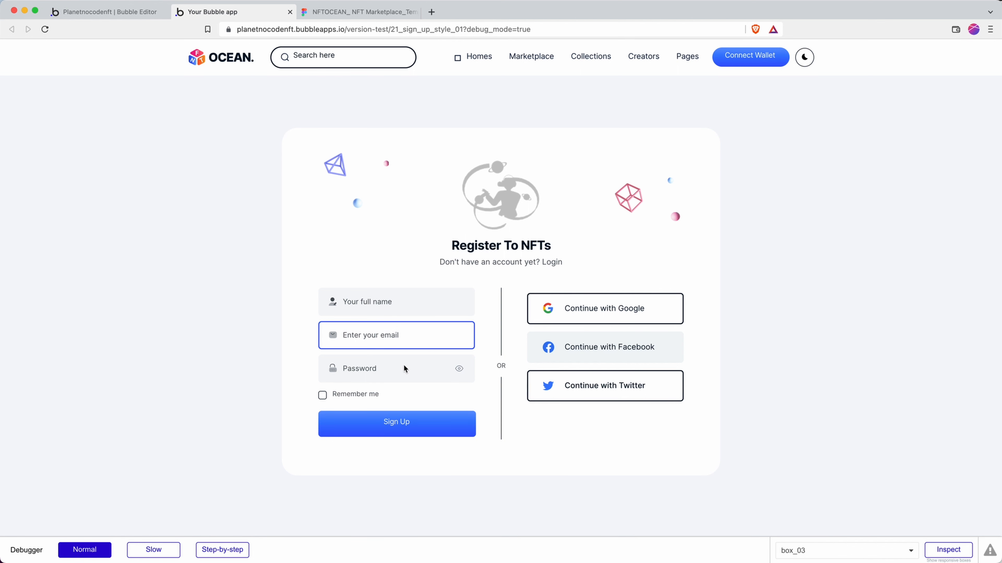
Select the full name, email and password inputs to view their 300×54, #F5F7F8 styling
{"action": "left_click", "coordinate": [144, 13]}
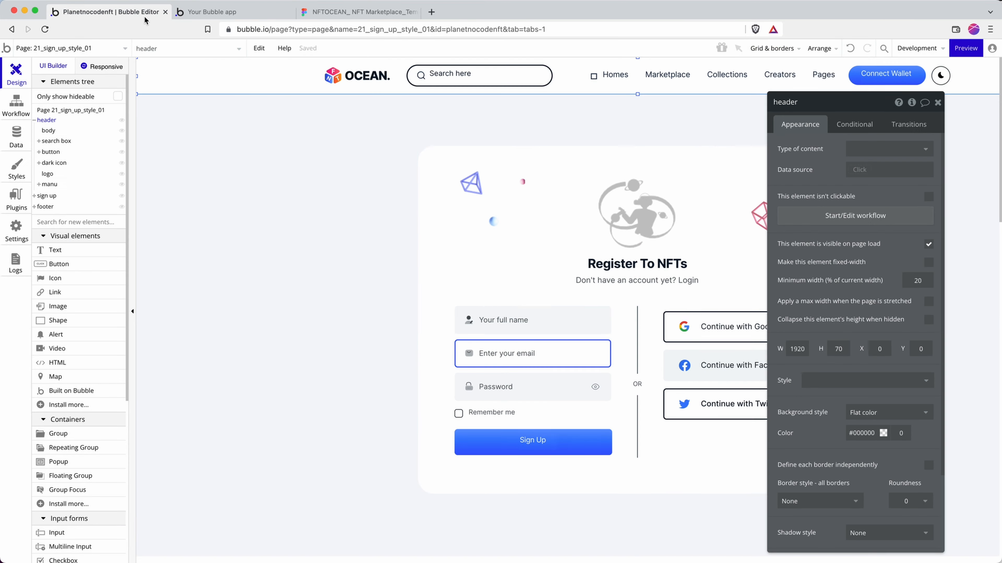
{"action": "left_click", "coordinate": [571, 321]}
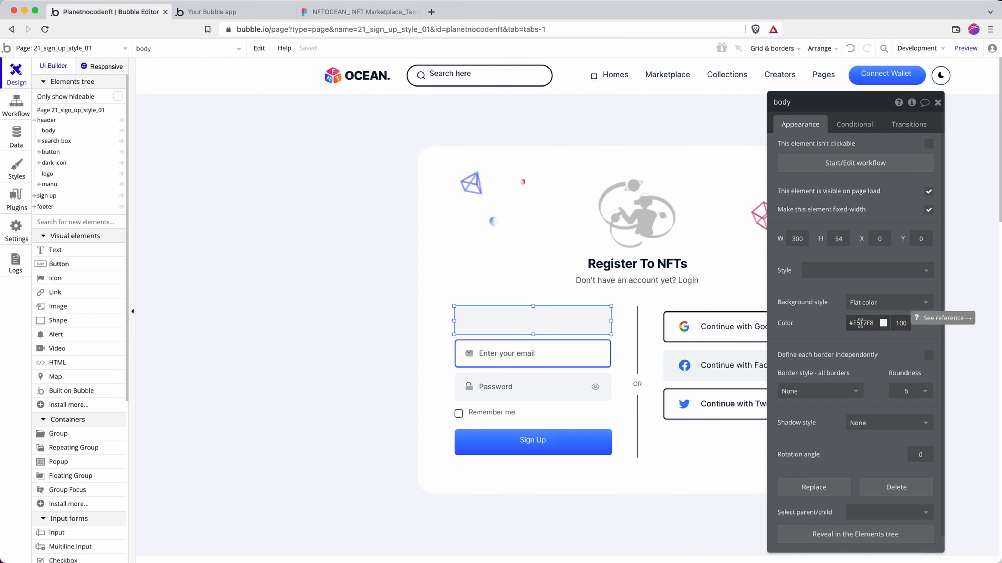
{"action": "left_click", "coordinate": [543, 383]}
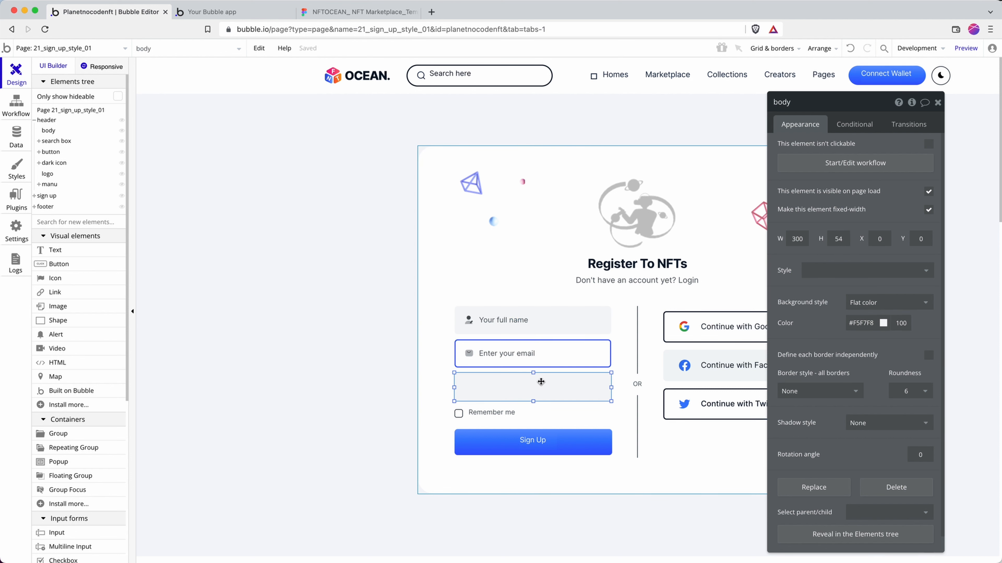
{"action": "left_click", "coordinate": [502, 362]}
{"action": "left_click", "coordinate": [468, 352]}
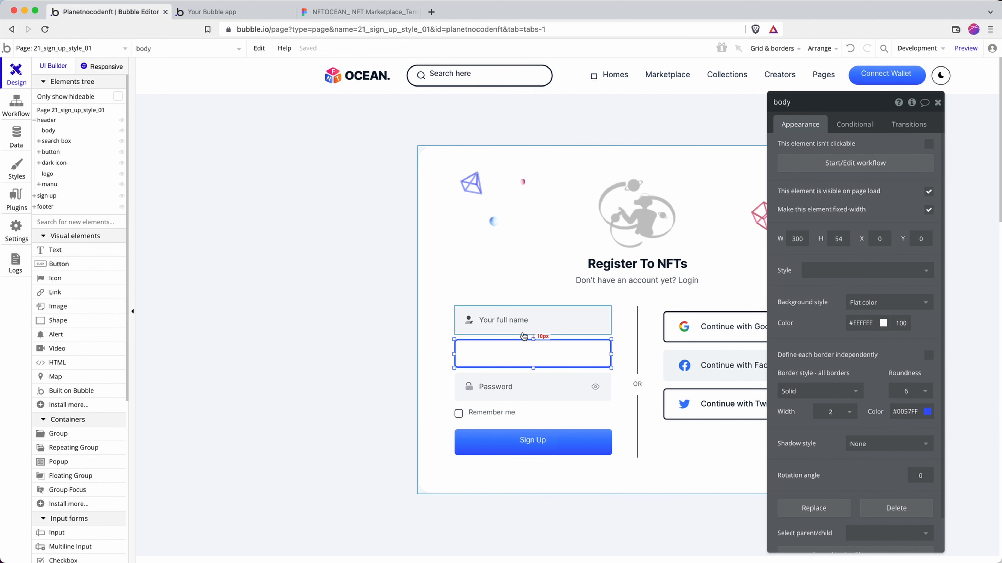
{"action": "left_click", "coordinate": [558, 393]}
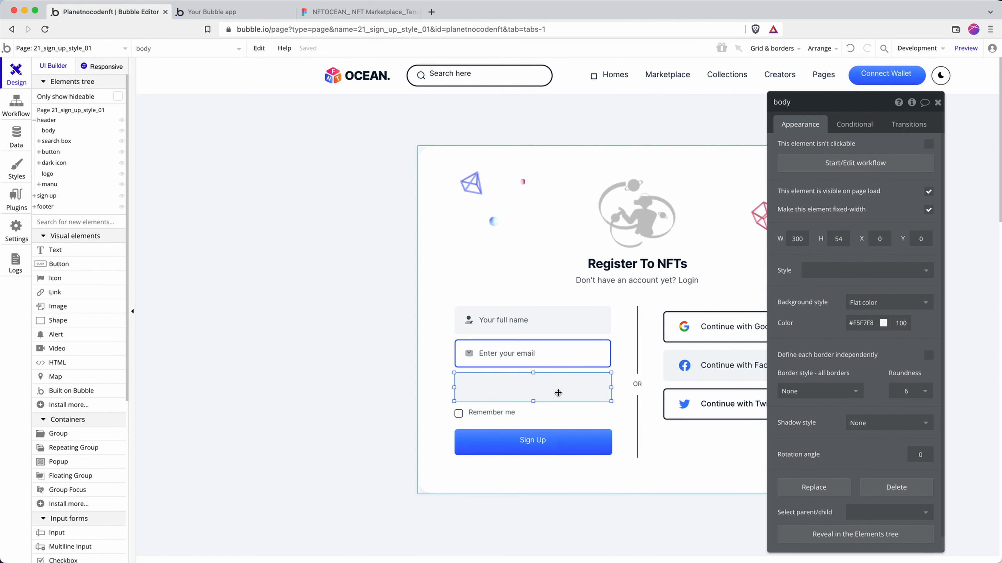